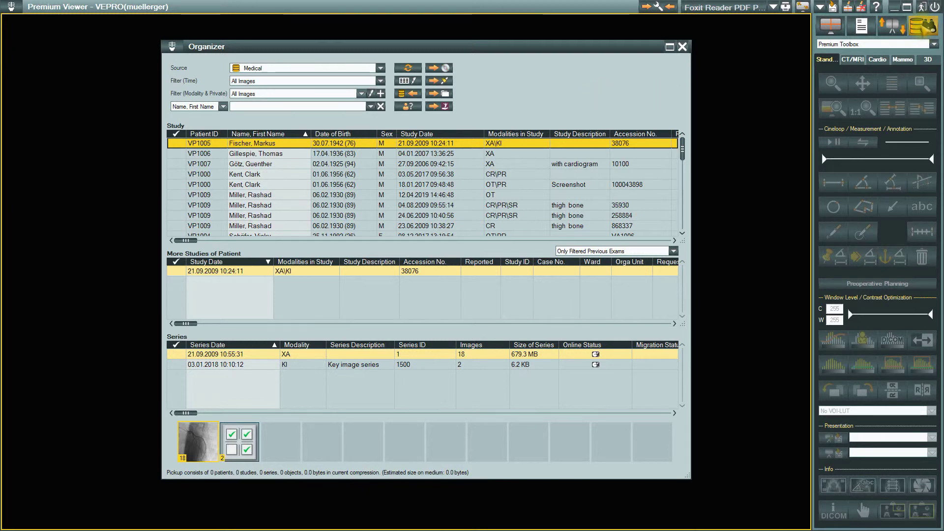
# - Review the image sources in the Organizer and load the studies from Demo Data and from the Z:\ (VEPRO) drive
pyautogui.press('F5')
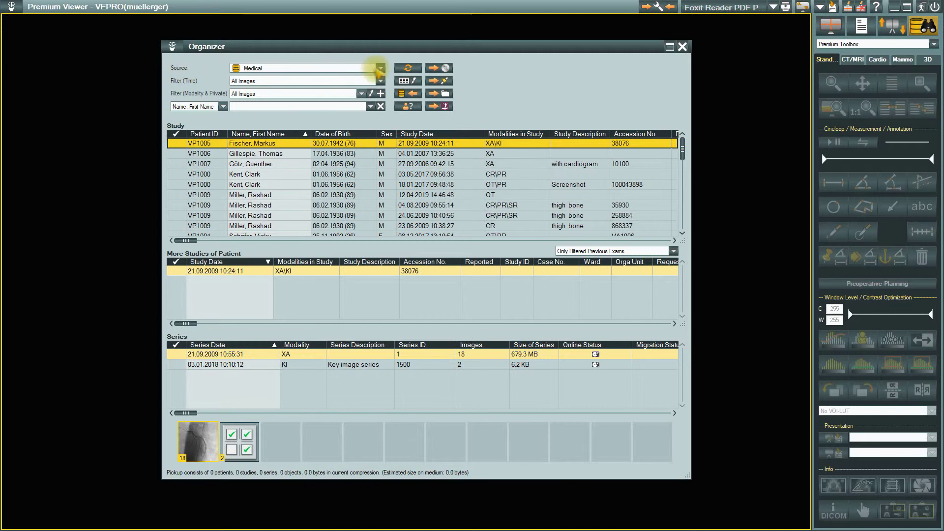
pyautogui.click(381, 70)
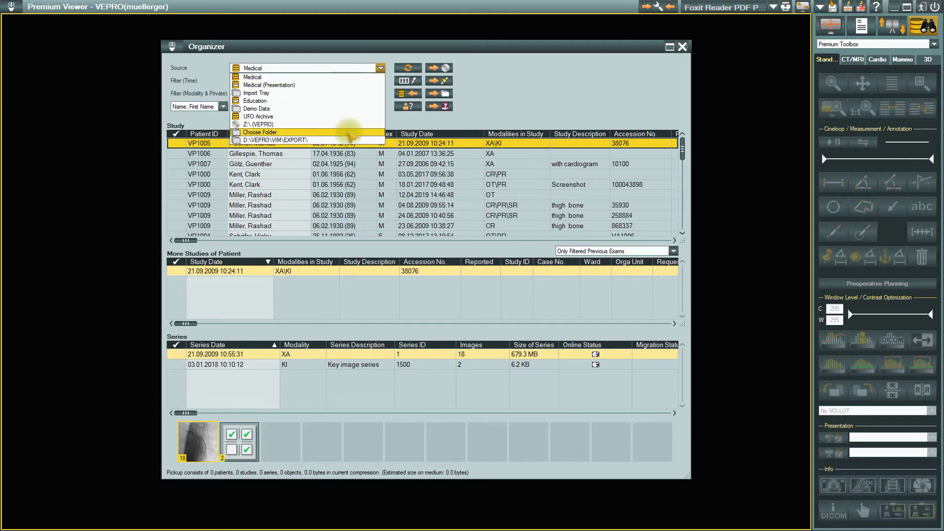
pyautogui.click(381, 69)
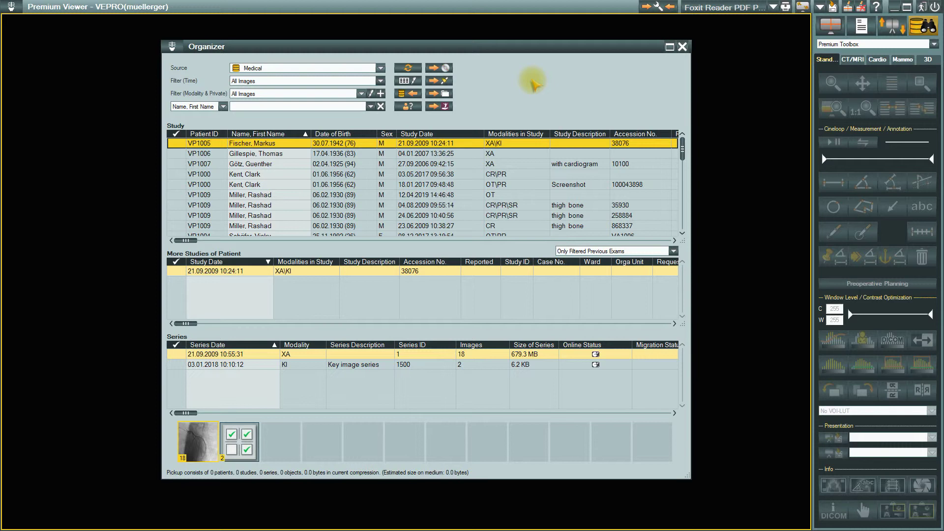
pyautogui.click(381, 68)
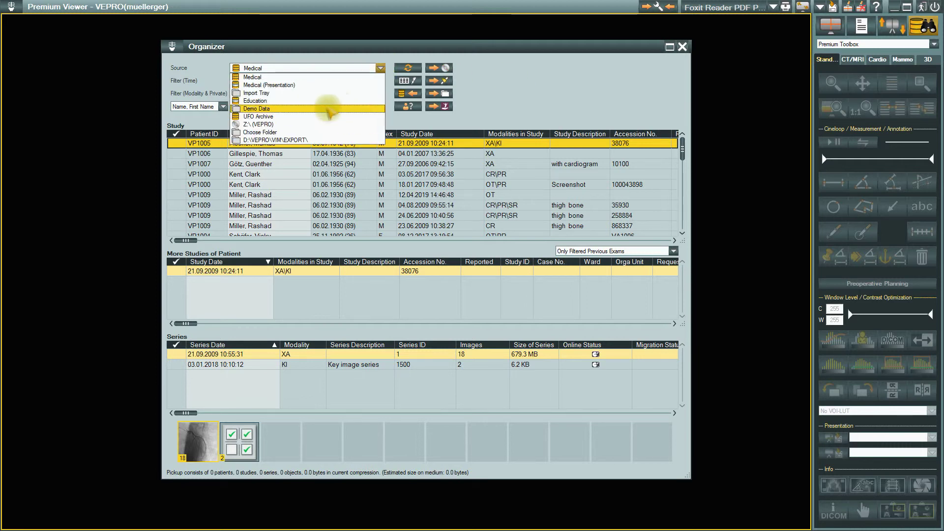
pyautogui.click(328, 108)
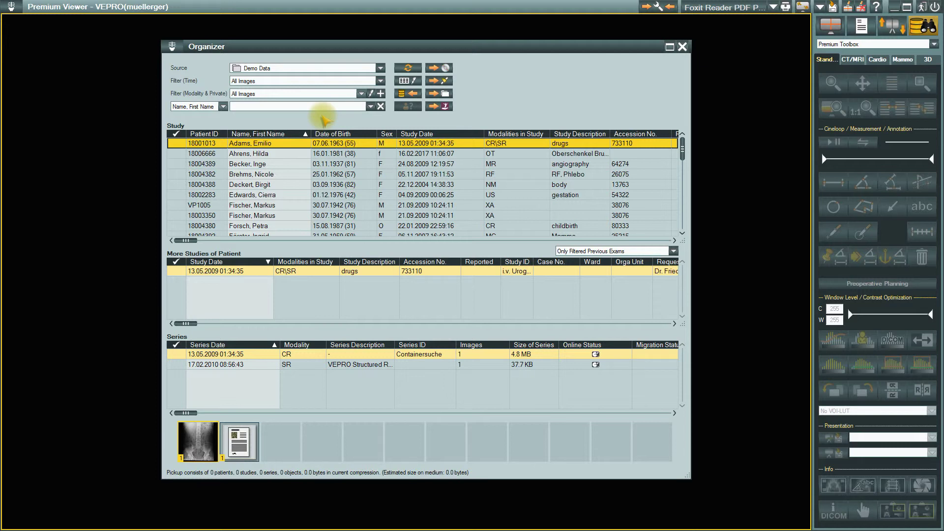
pyautogui.click(381, 68)
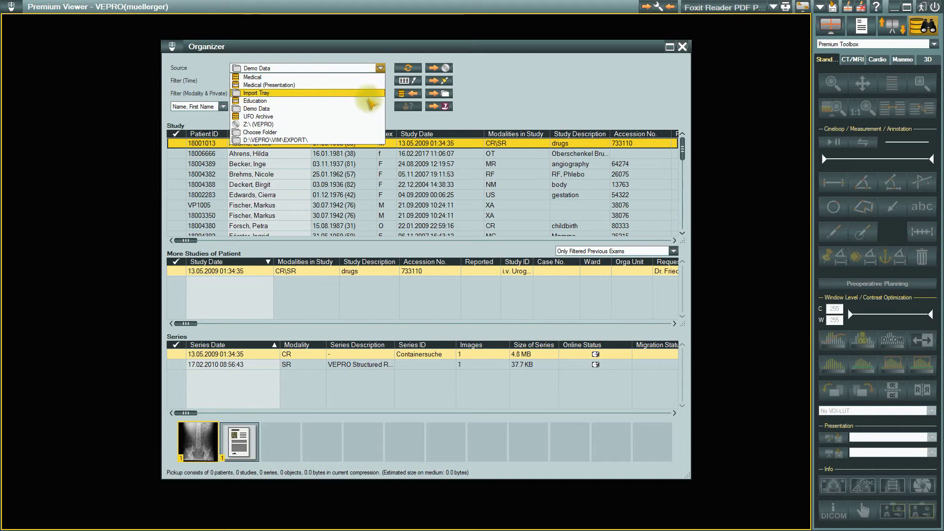
pyautogui.click(343, 125)
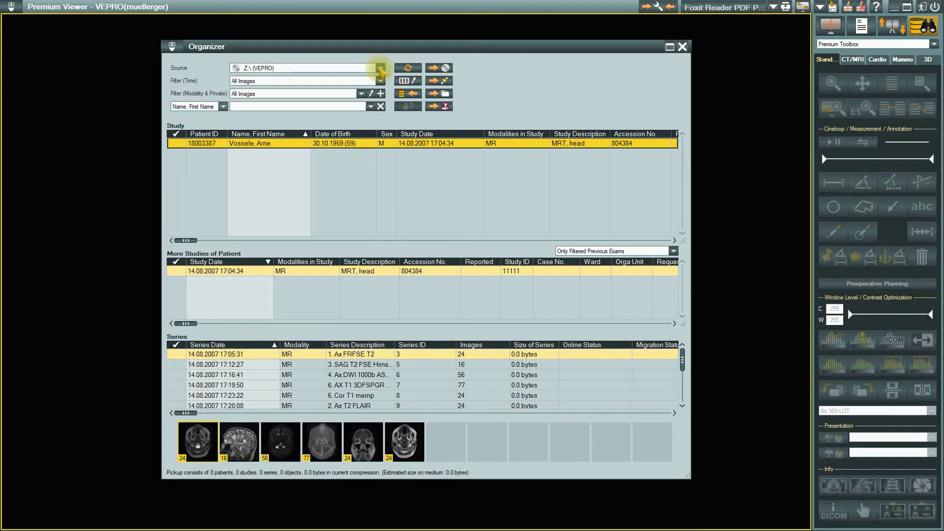
# - Load the studies from the folder D:\VEPRO\VIM\EXPORT as the image source, opening it despite the missing DICOMDIR
pyautogui.click(381, 68)
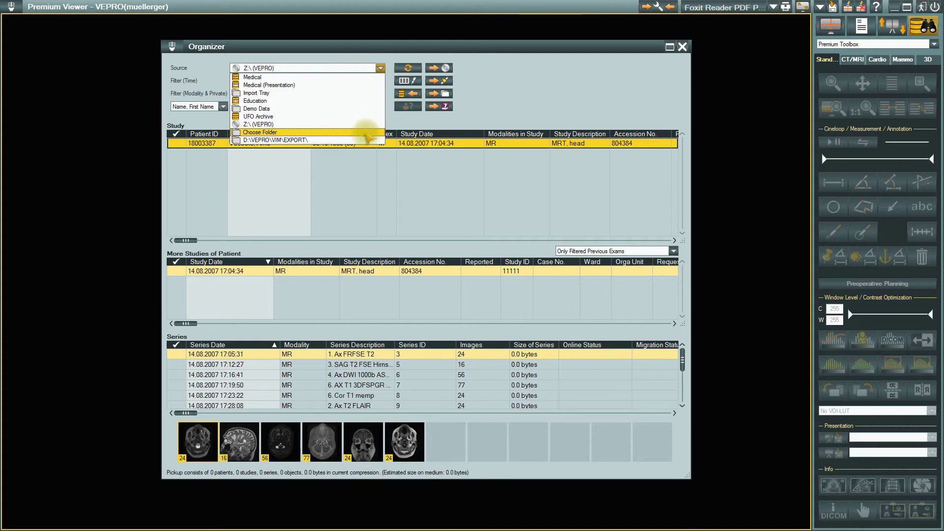
pyautogui.click(366, 134)
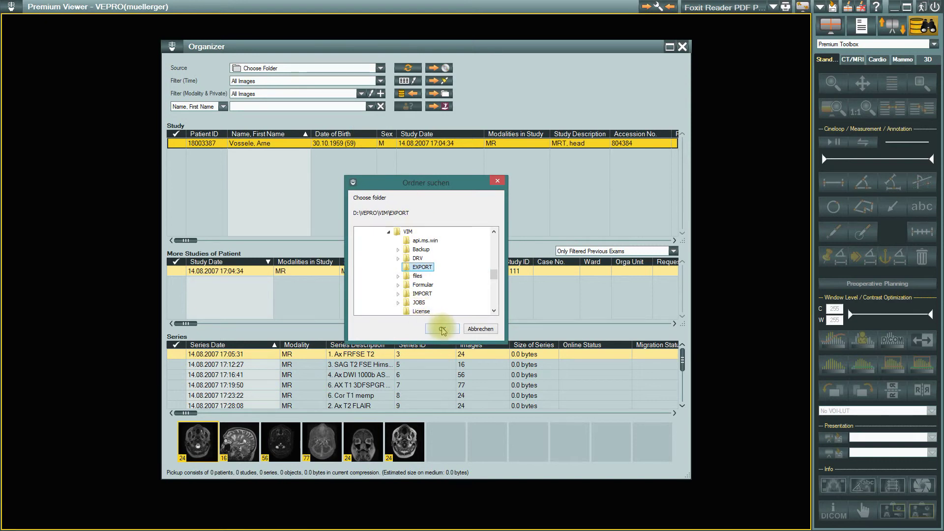
pyautogui.click(442, 329)
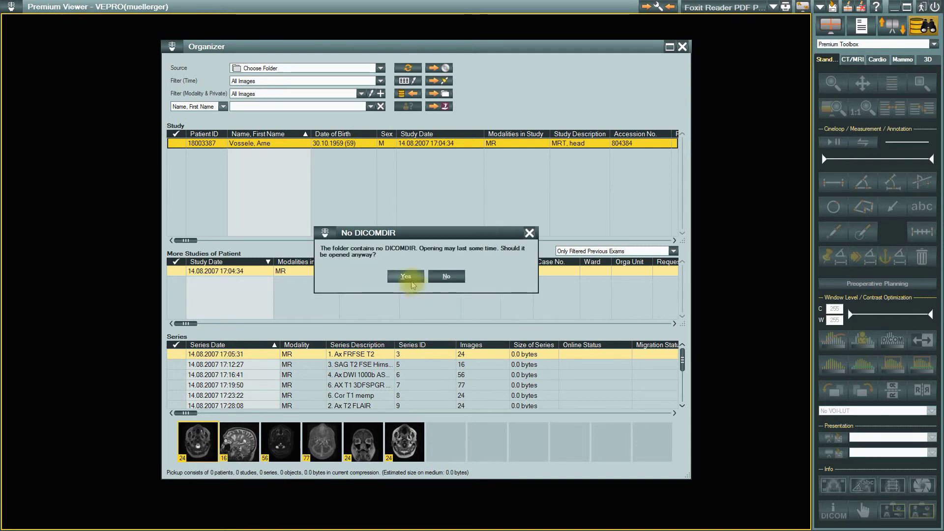
pyautogui.click(409, 278)
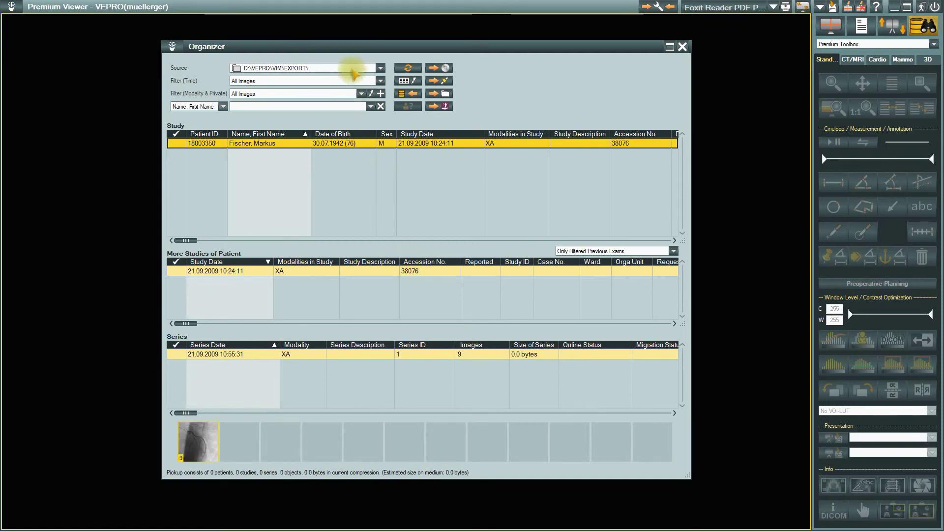
# - Set the image source to Medical and examine the time, modality, search-field and previous-exam filter options
pyautogui.click(352, 69)
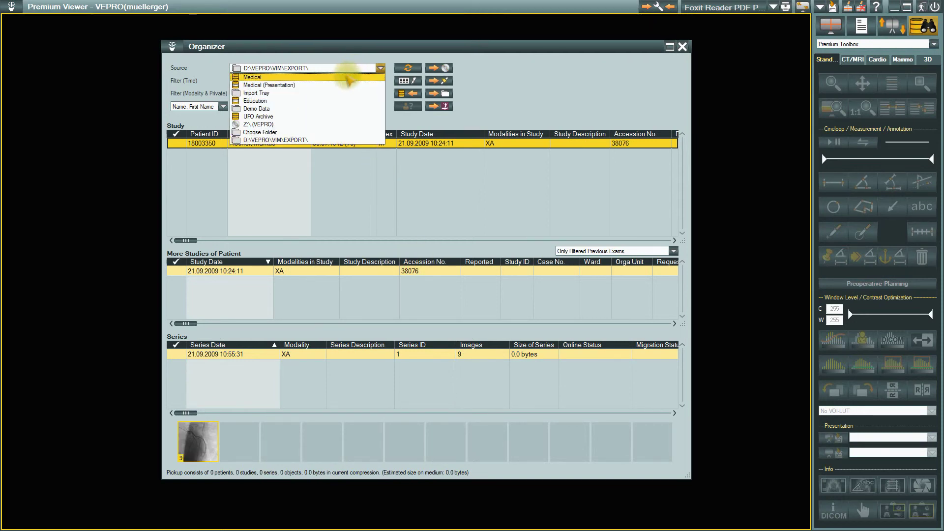
pyautogui.click(349, 77)
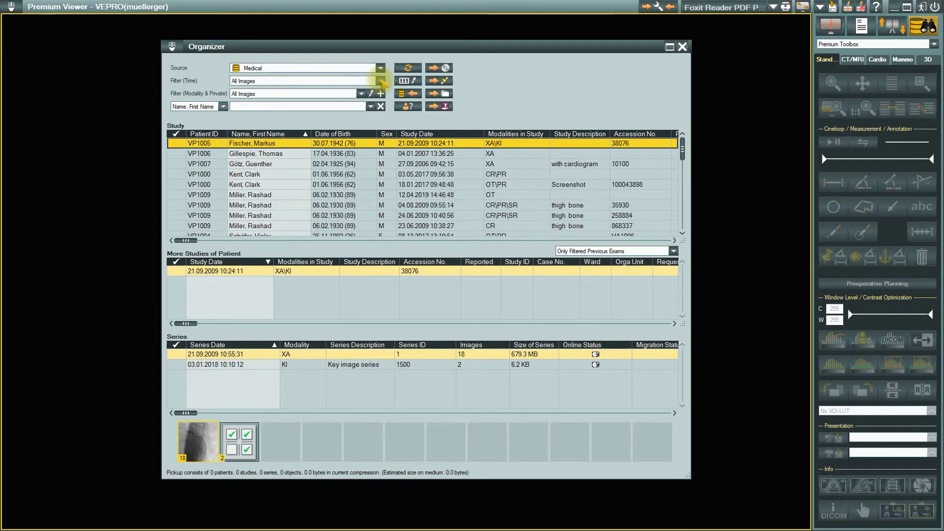
pyautogui.click(349, 79)
pyautogui.click(349, 79)
pyautogui.click(364, 94)
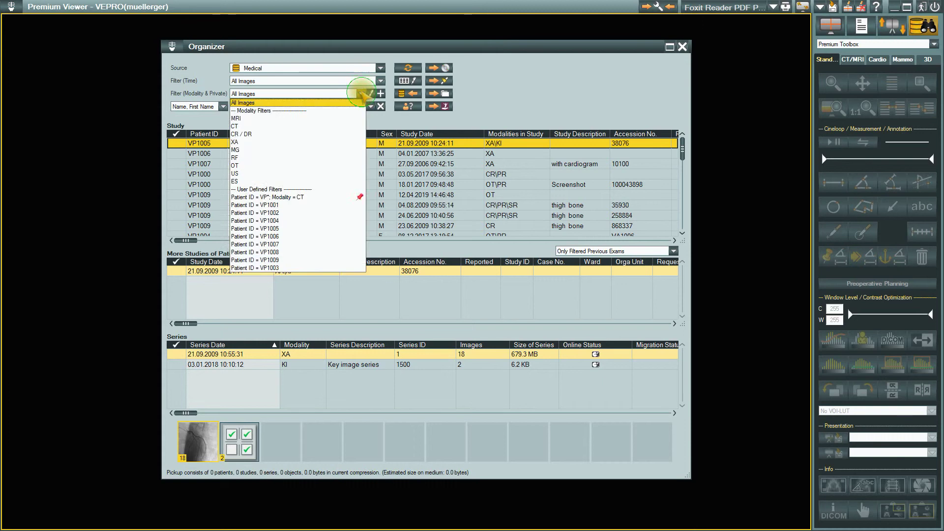
pyautogui.click(364, 94)
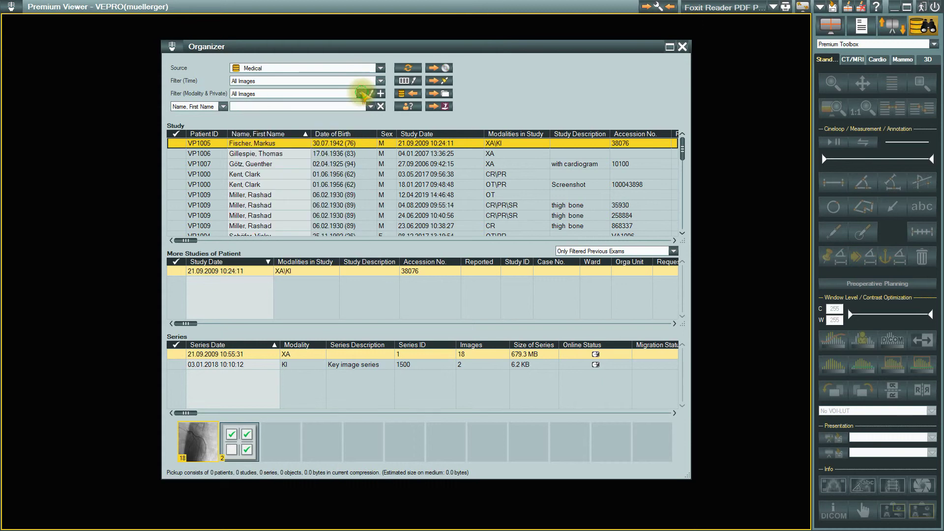
pyautogui.click(224, 107)
pyautogui.click(223, 106)
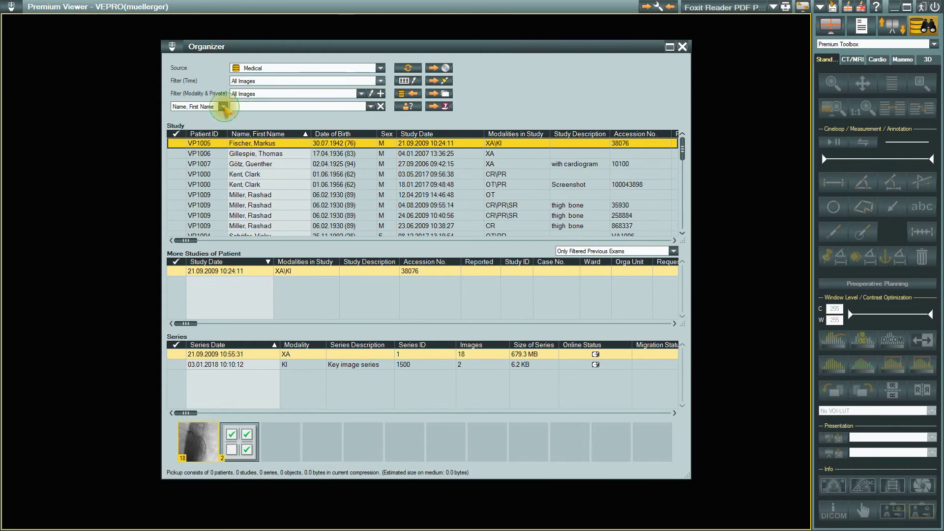
pyautogui.click(674, 251)
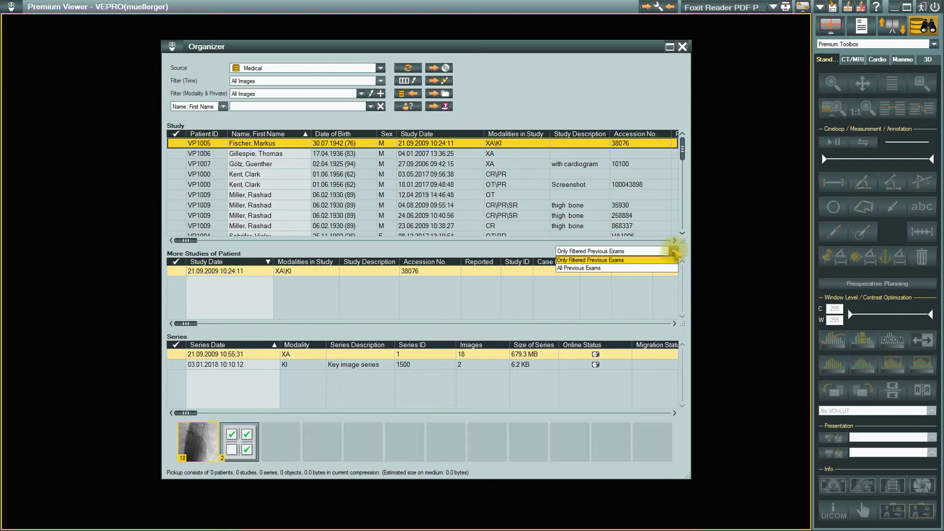
pyautogui.click(674, 252)
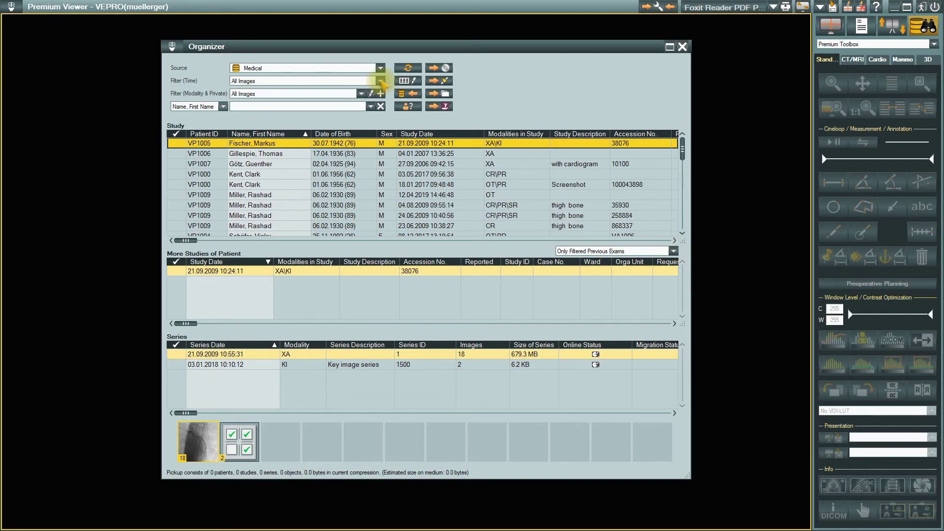
# - Choose All Images in the time filter and examine the available modality and user-defined filters
pyautogui.click(381, 81)
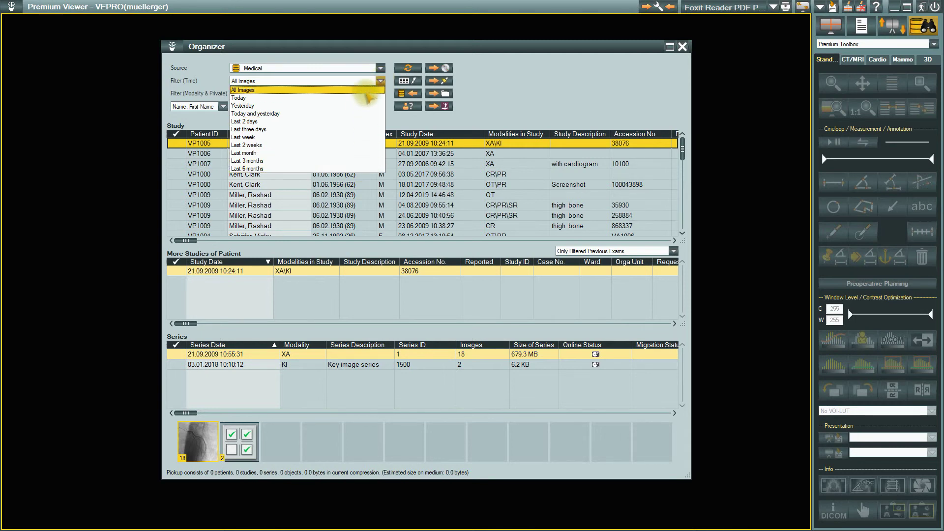
pyautogui.click(366, 90)
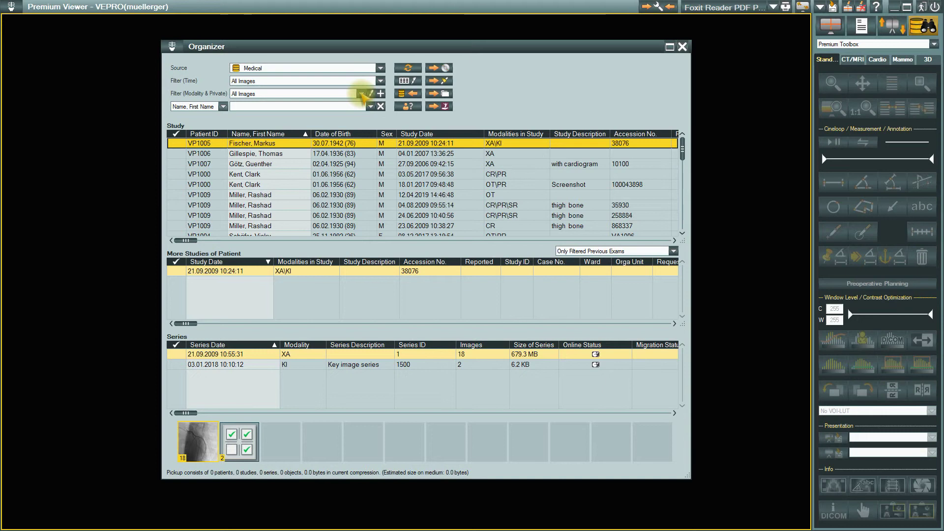
pyautogui.click(361, 94)
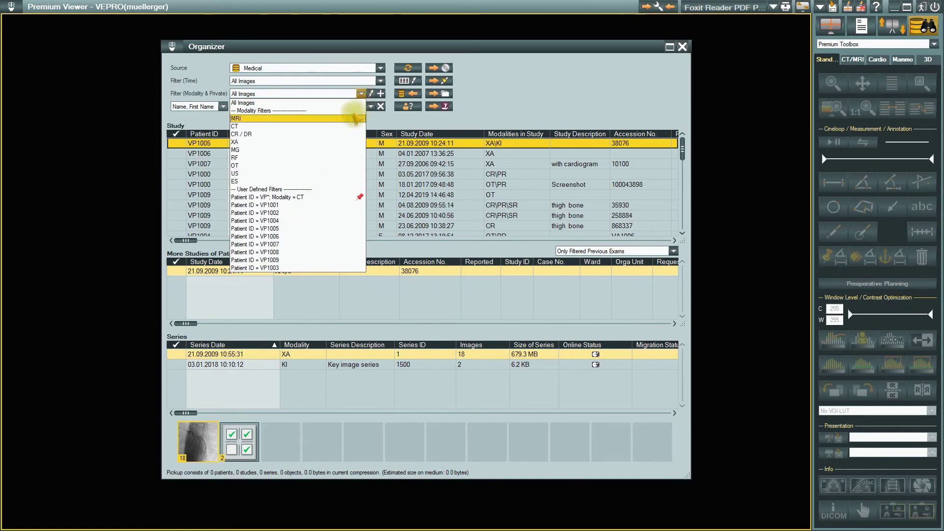
pyautogui.click(362, 94)
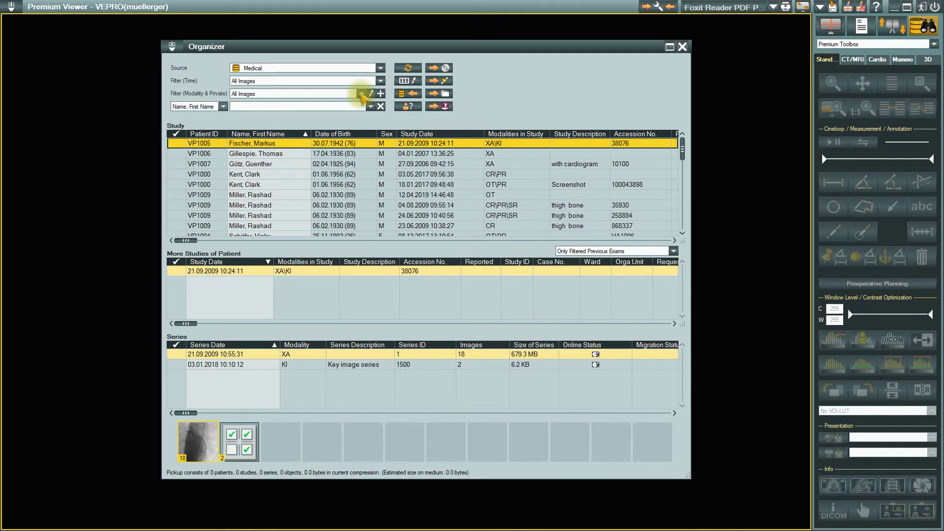
# - Examine the list filters offered for the Medical (Presentation) source and return the source to Medical
pyautogui.click(381, 68)
pyautogui.click(364, 84)
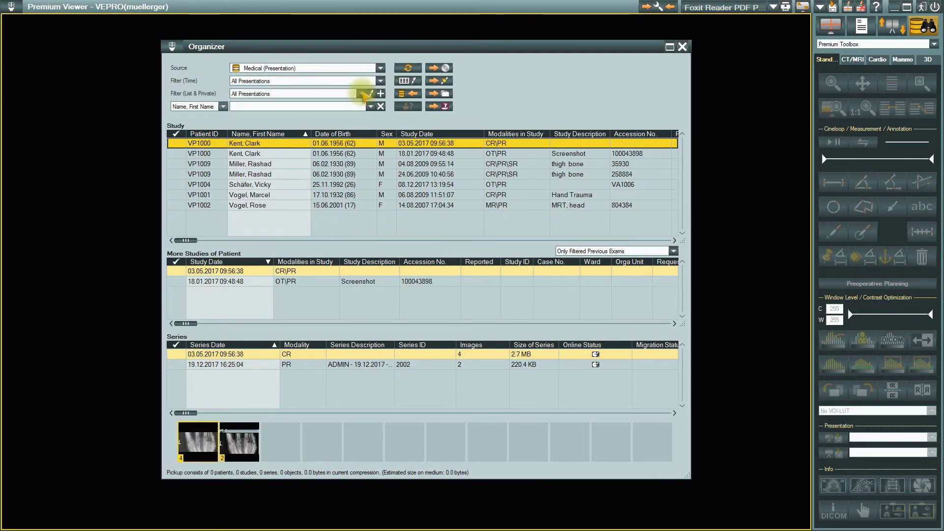
pyautogui.click(361, 93)
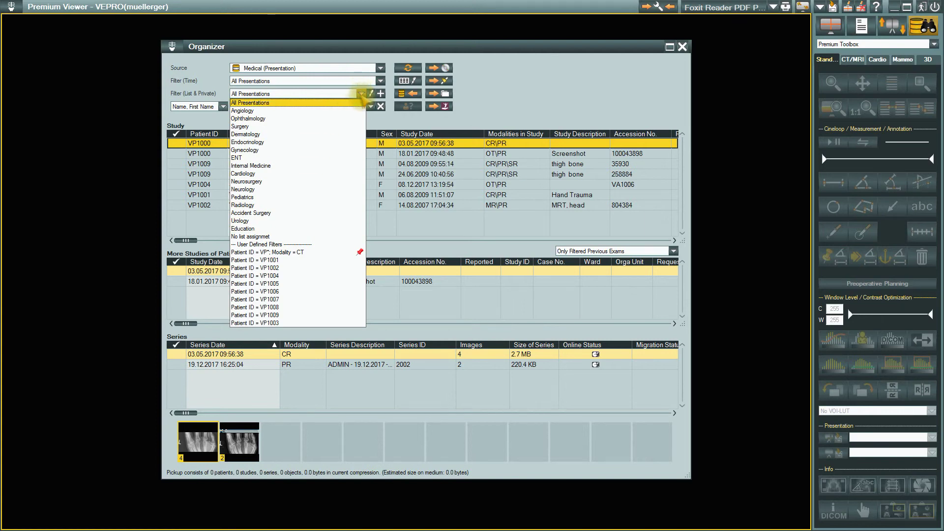
pyautogui.click(364, 94)
pyautogui.click(381, 68)
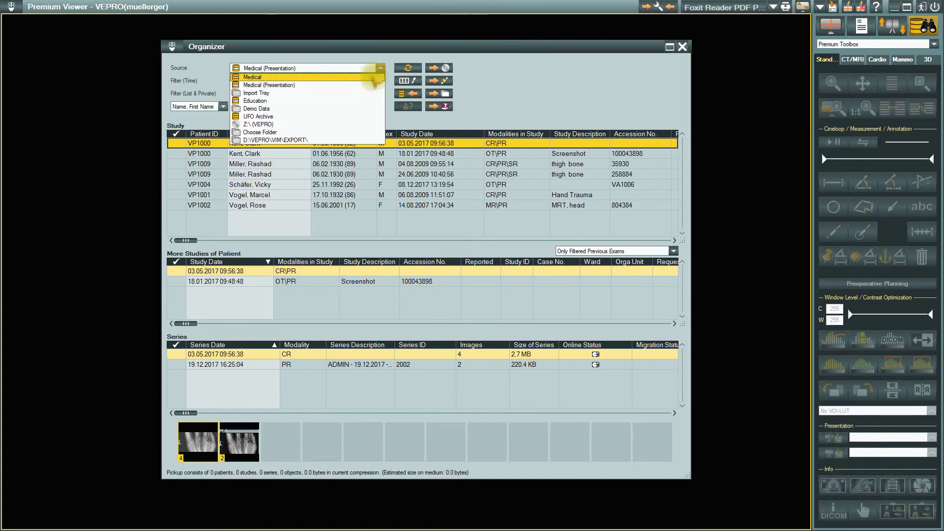
pyautogui.click(376, 79)
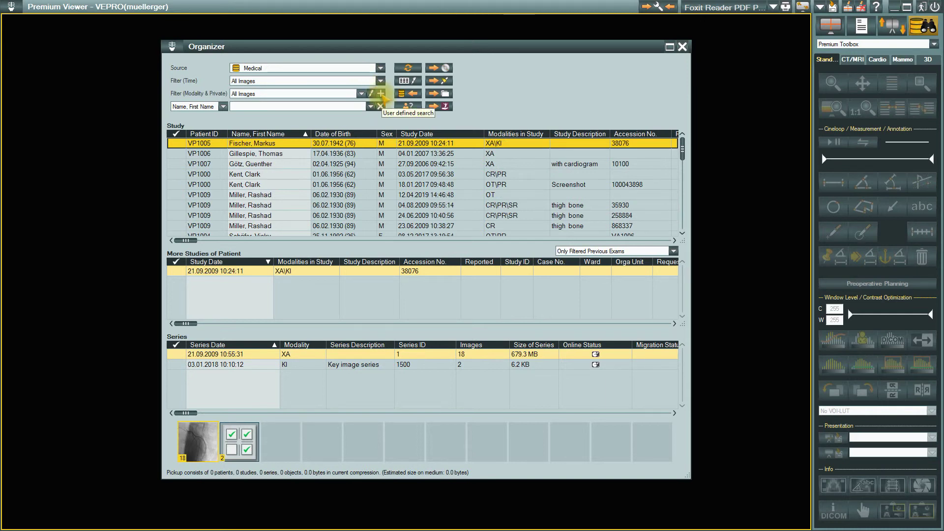
# - Create a user-defined search filter with the modality CT and apply it to the study list
pyautogui.click(382, 96)
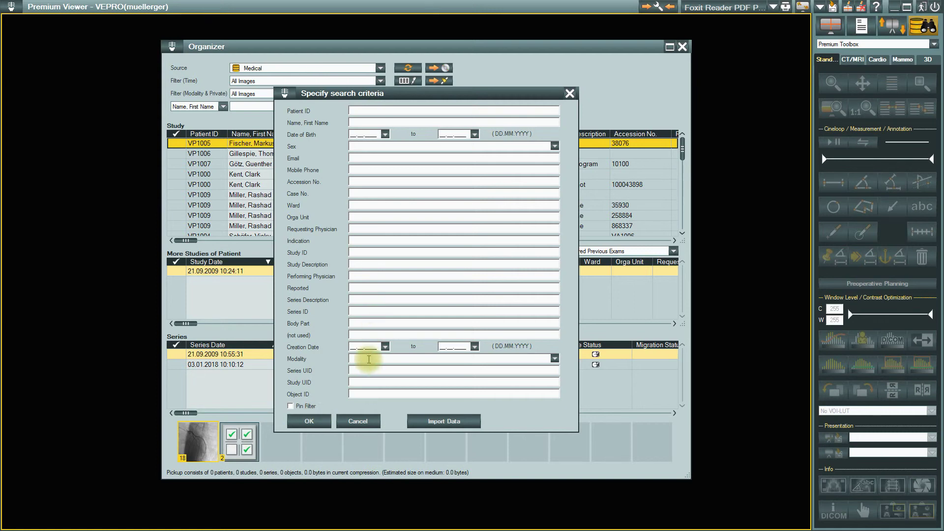
pyautogui.click(369, 359)
pyautogui.write('CT')
pyautogui.click(313, 422)
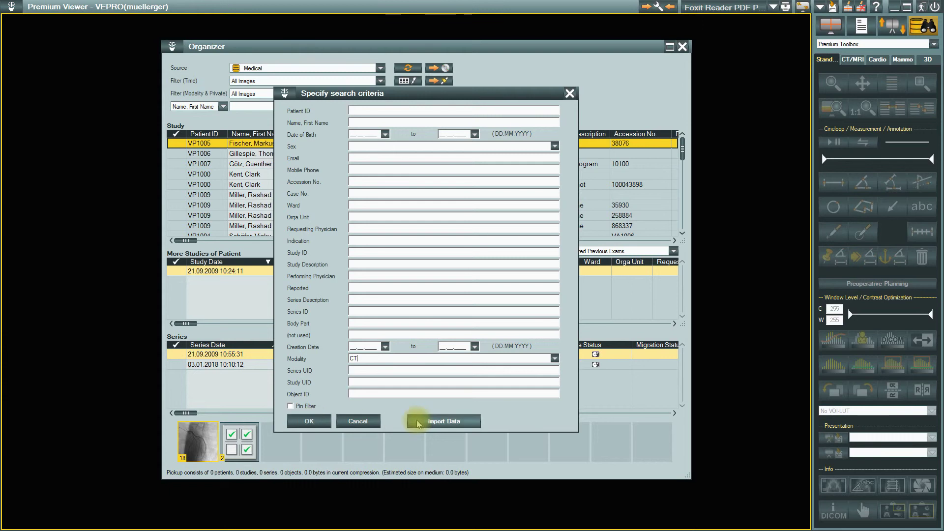
pyautogui.click(439, 426)
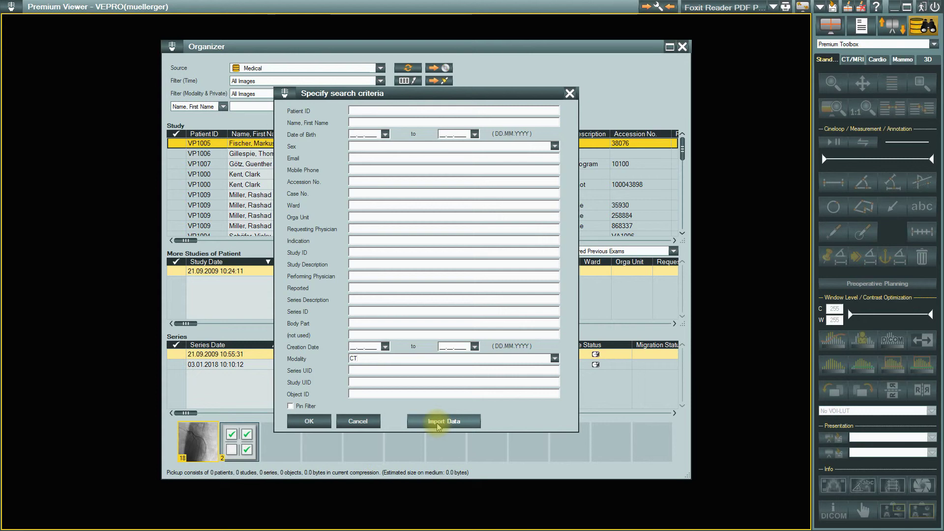
pyautogui.click(310, 421)
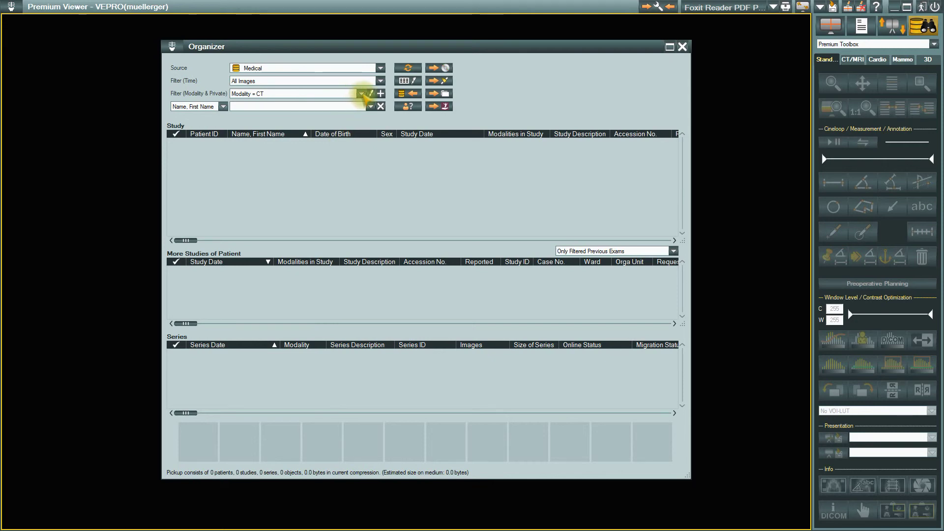
# - Apply the first unpinned patient ID filter from the user-defined filters, pin it, and check it in the filter list
pyautogui.click(362, 94)
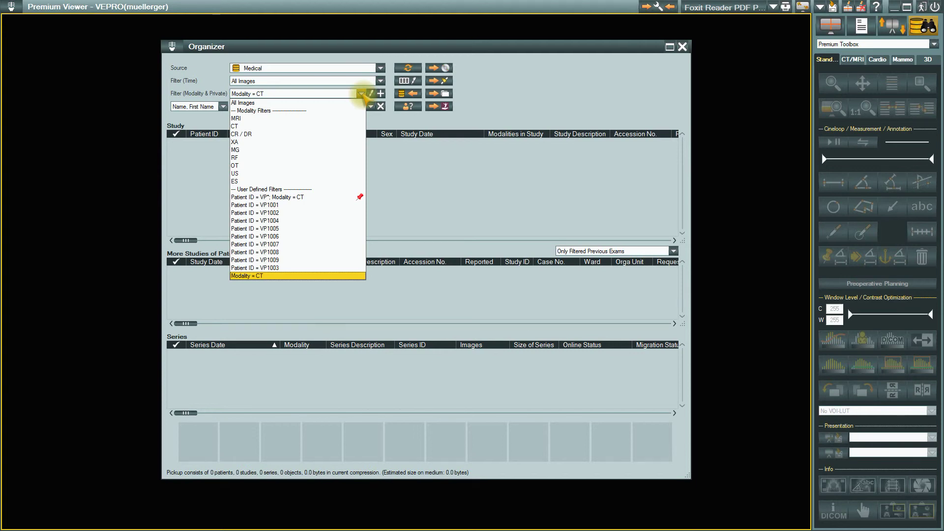
pyautogui.click(295, 205)
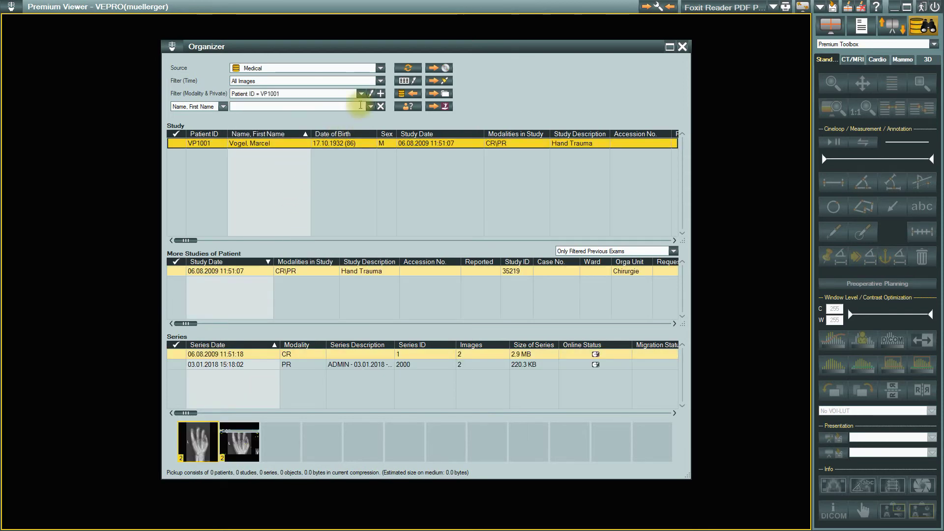
pyautogui.click(370, 94)
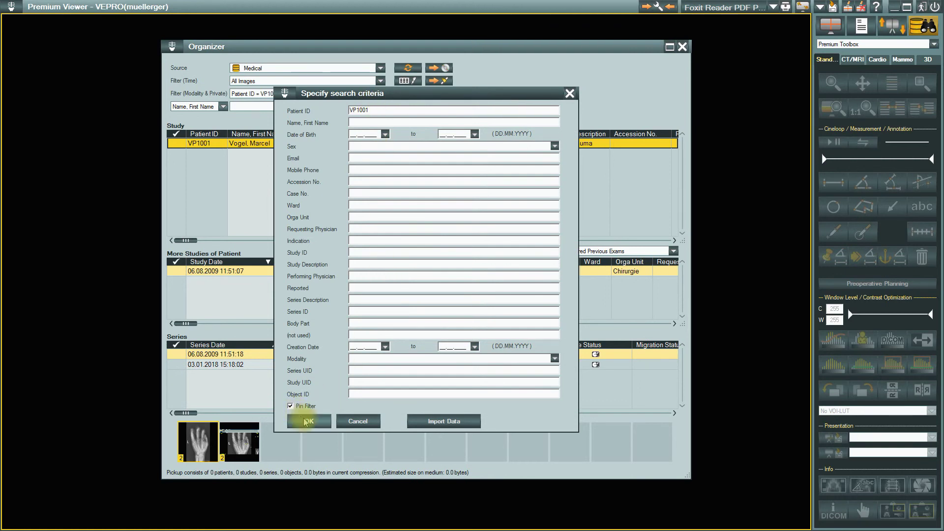
pyautogui.click(309, 420)
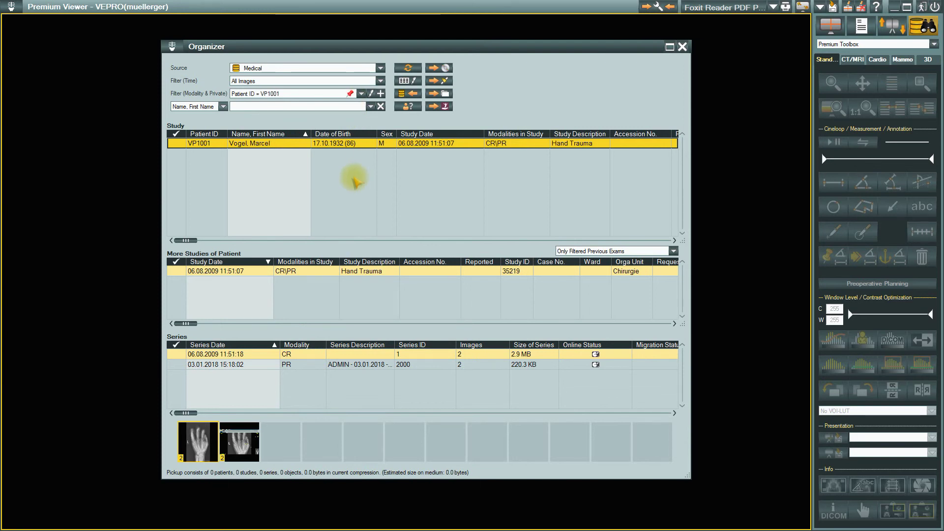
pyautogui.click(362, 94)
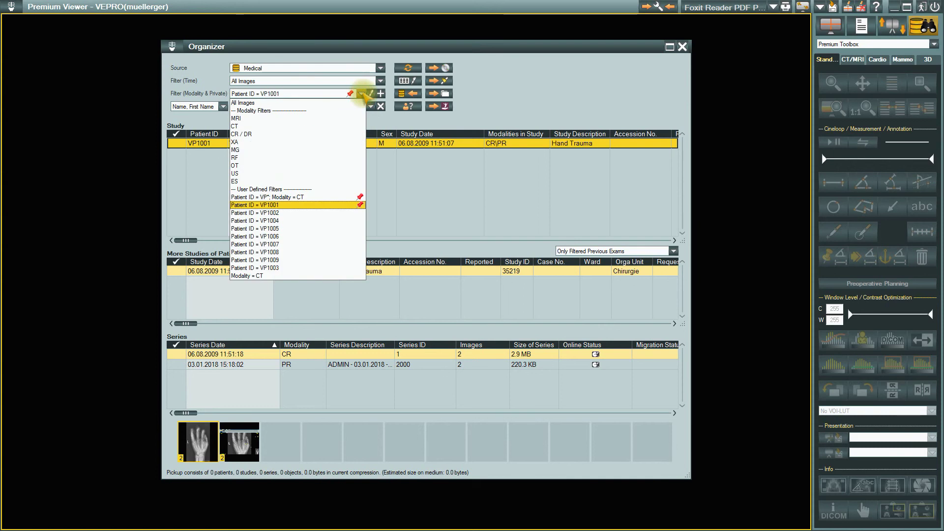
# - Filter the Medical studies by the MRI modality and search them by Name, First Name for the wildcard text "*oss"
pyautogui.click(353, 119)
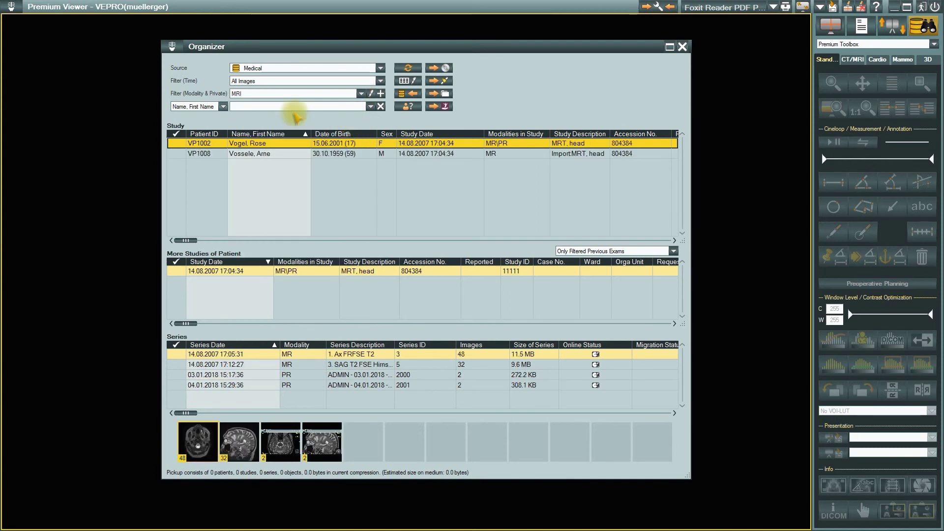
pyautogui.click(223, 106)
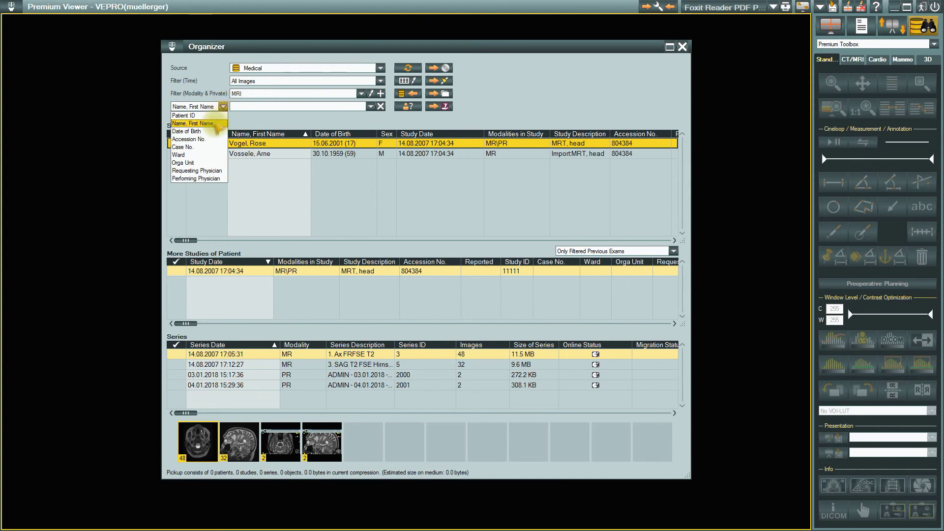
pyautogui.click(216, 124)
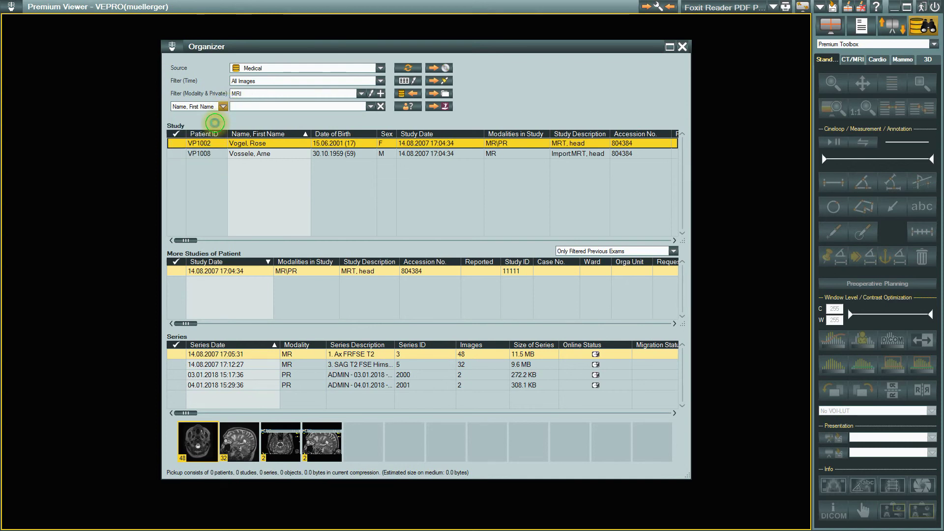
pyautogui.click(248, 108)
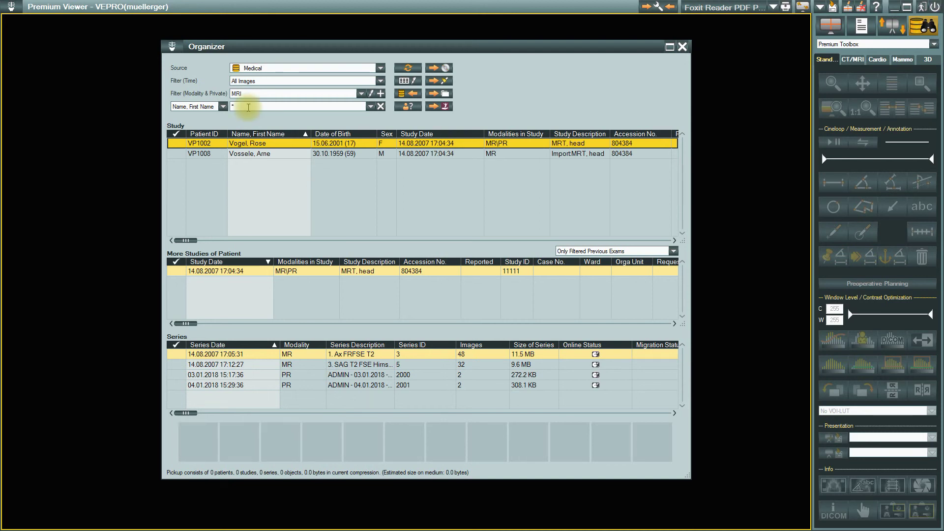
pyautogui.write('*')
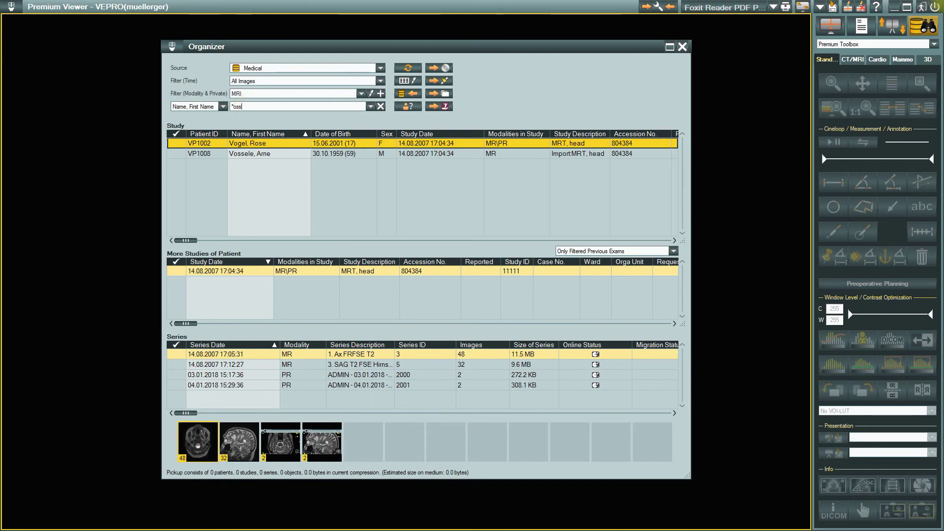
pyautogui.write('oss')
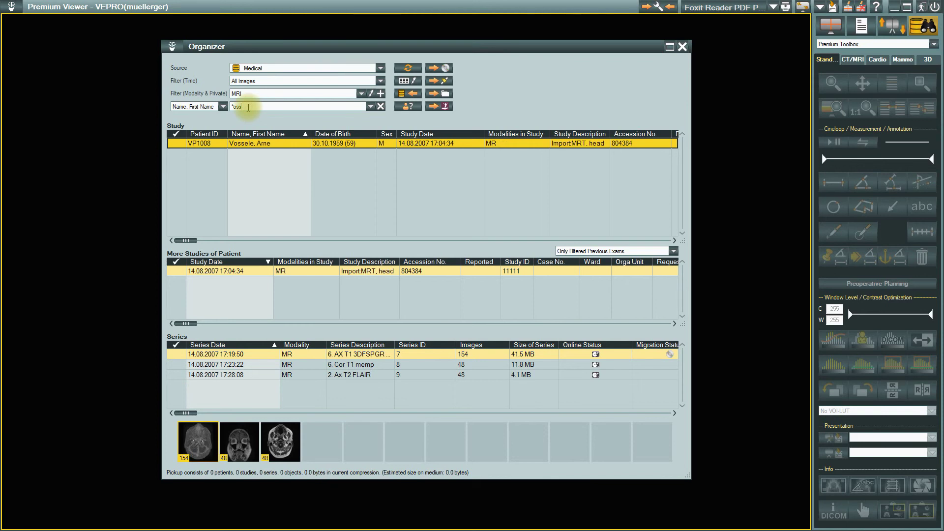
# - Clear the name search and filter the Medical studies by the ES modality
pyautogui.click(380, 107)
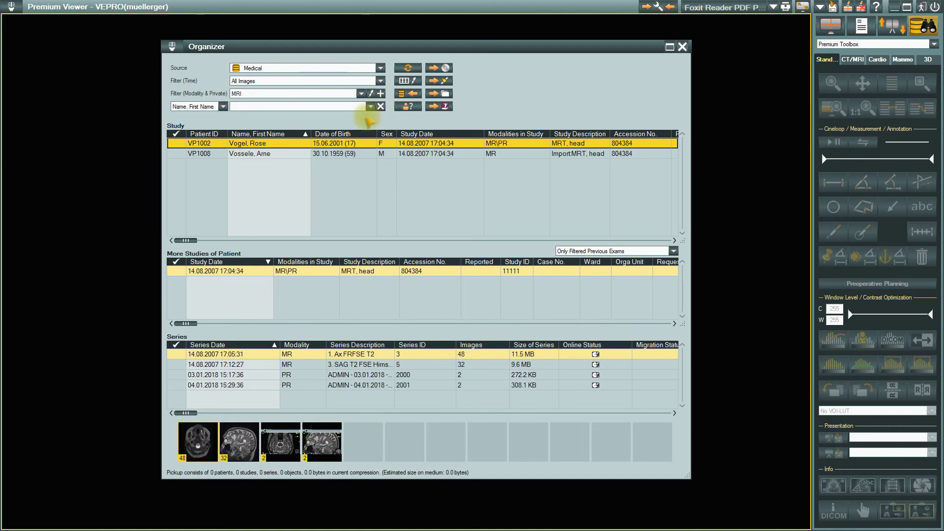
pyautogui.click(362, 93)
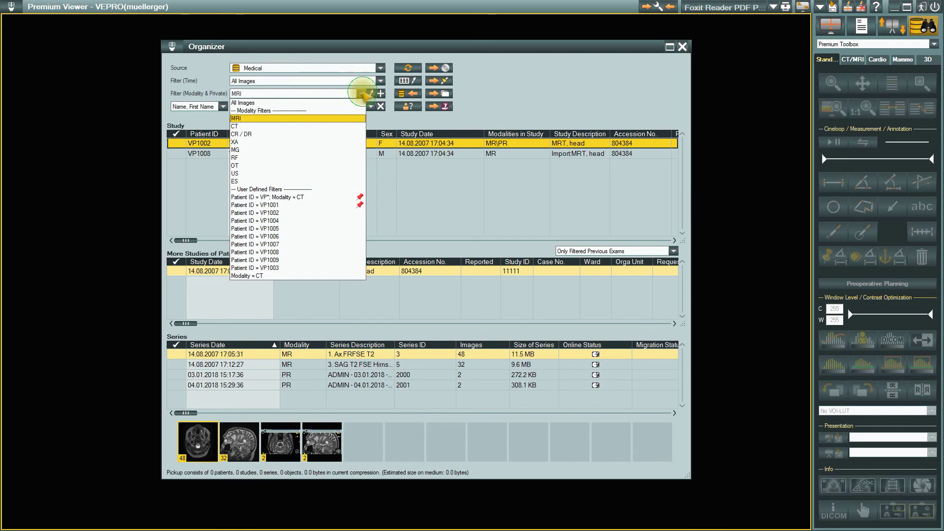
pyautogui.click(301, 181)
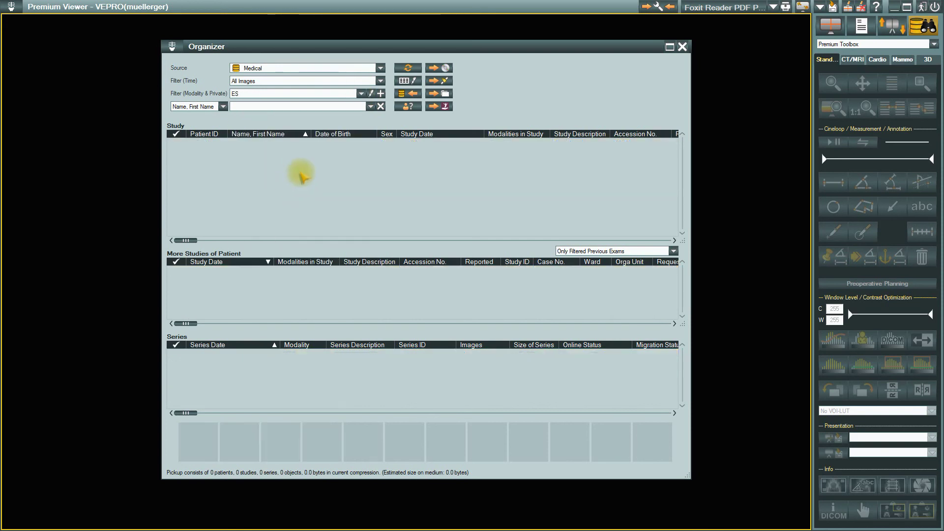
# - Switch the image source to Demo Data and filter its studies by the ES modality
pyautogui.click(295, 68)
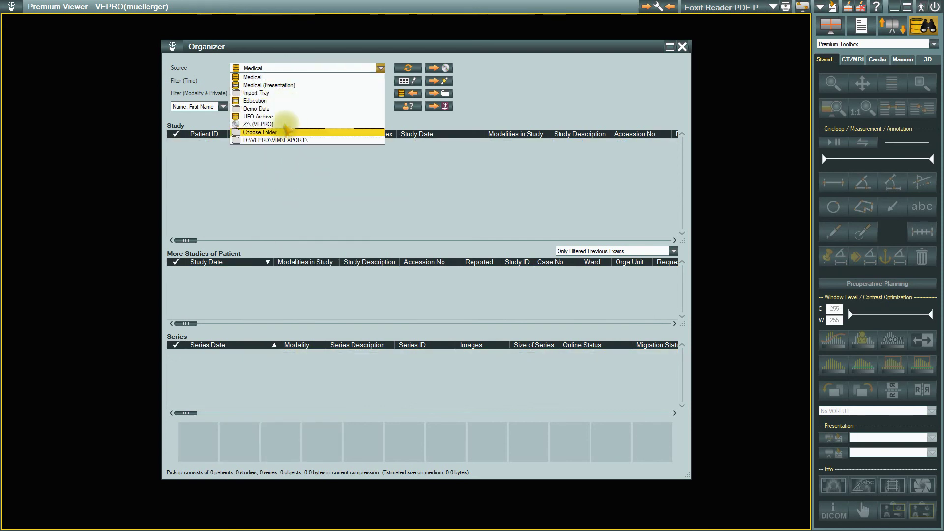
pyautogui.click(285, 109)
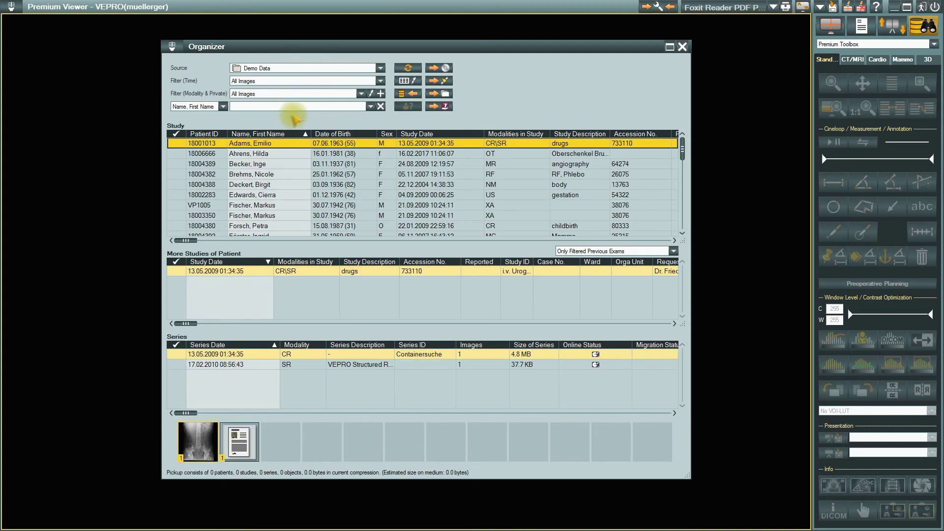
pyautogui.click(362, 93)
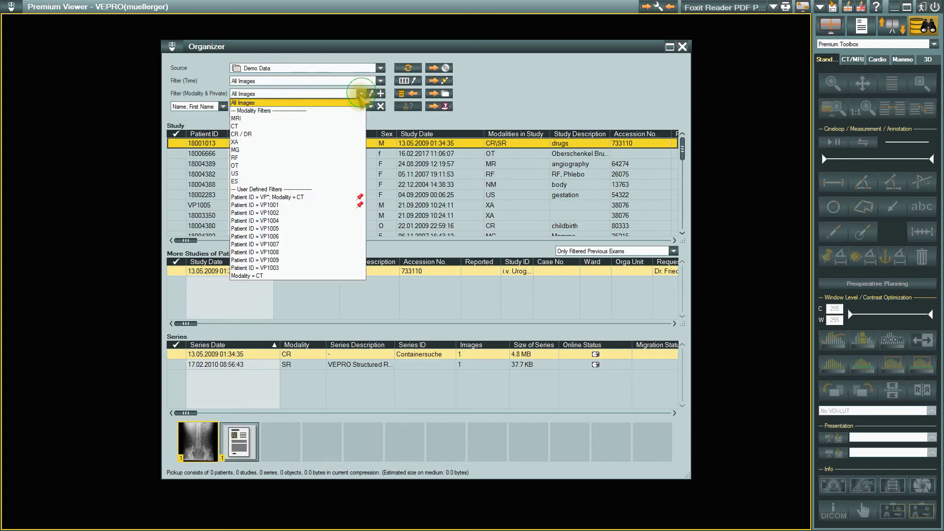
pyautogui.click(297, 181)
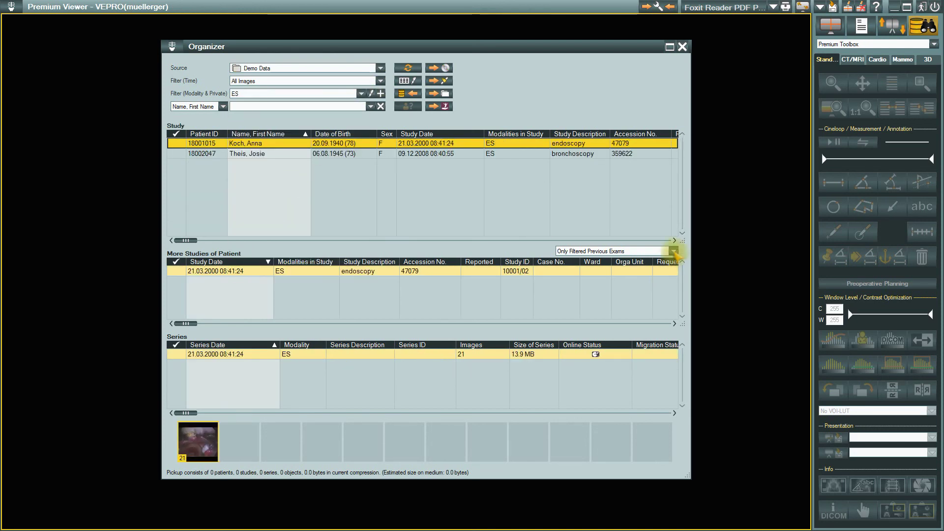
# - Select the bronchoscopy study and show All Previous Exams of its patient
pyautogui.click(642, 154)
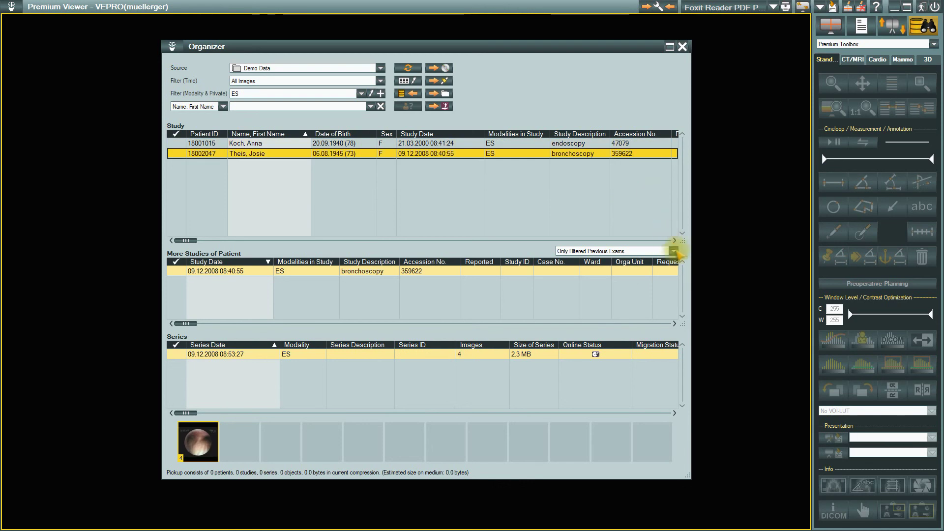
pyautogui.click(673, 251)
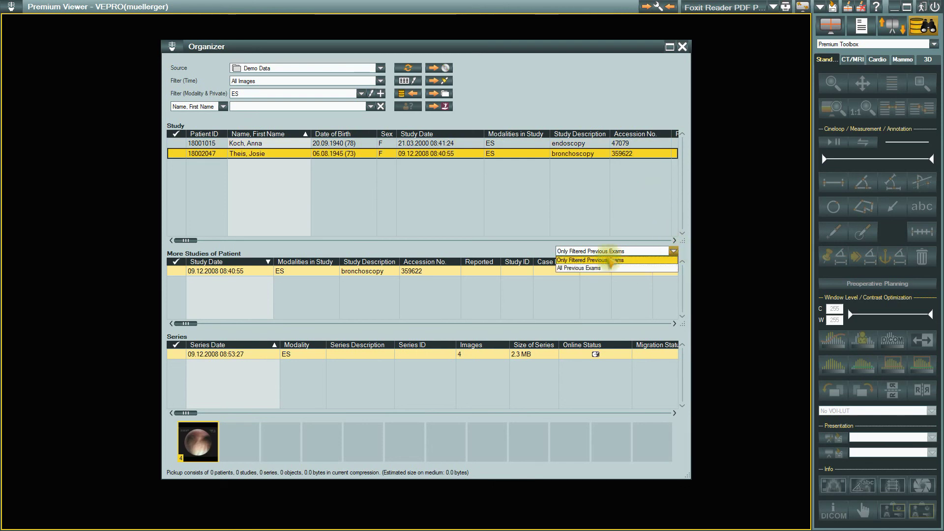
pyautogui.click(575, 268)
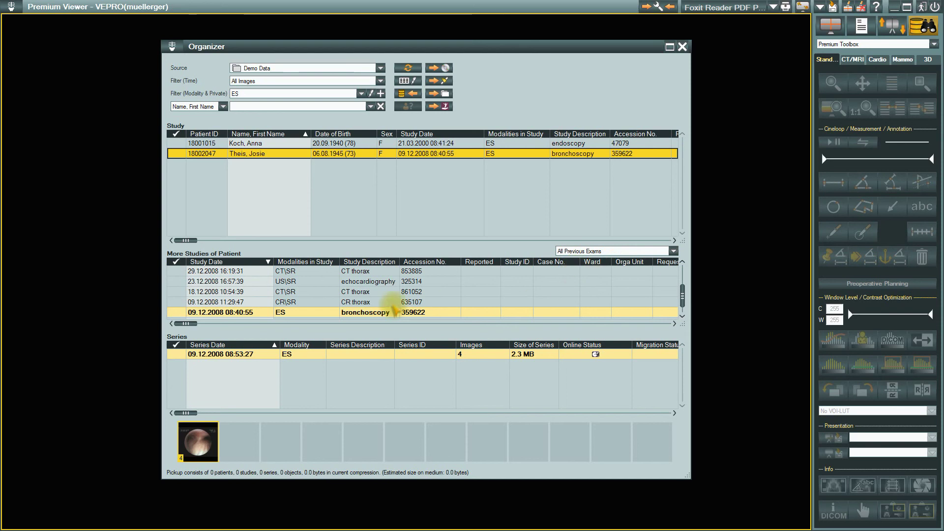
# - Filter the Demo Data studies by the CT modality and limit the patient's further studies to Only Filtered Previous Exams
pyautogui.click(361, 93)
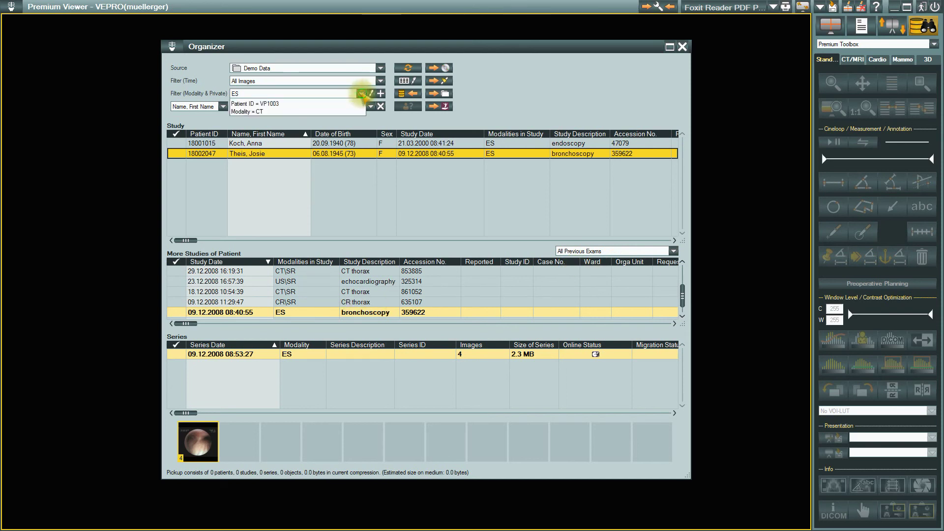
pyautogui.click(336, 121)
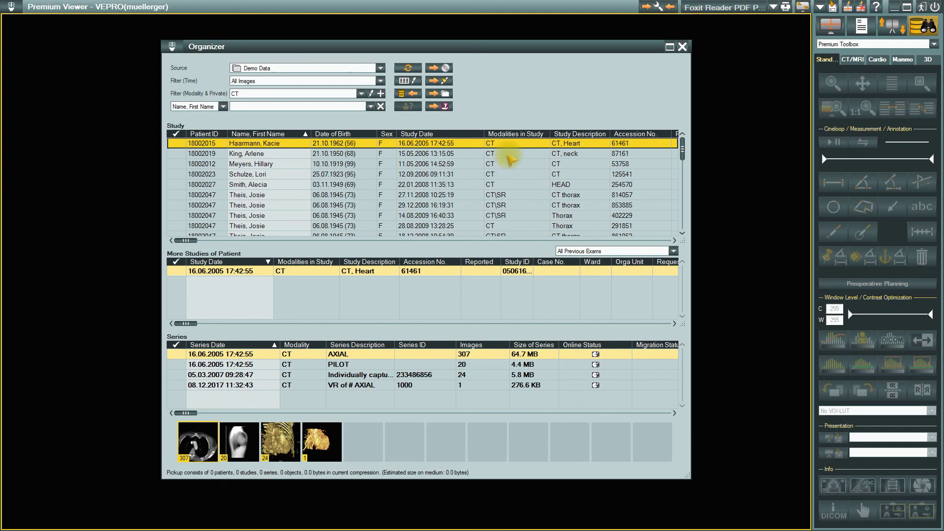
pyautogui.click(571, 251)
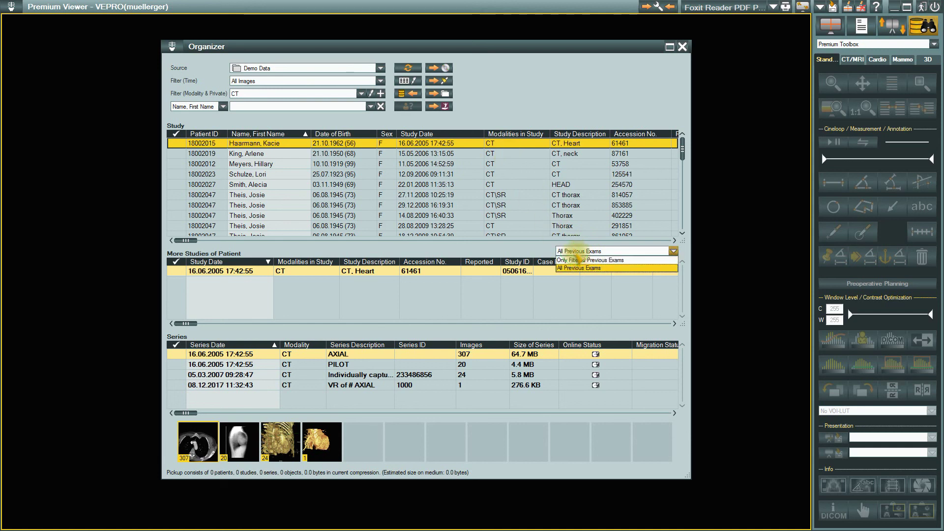
pyautogui.click(579, 262)
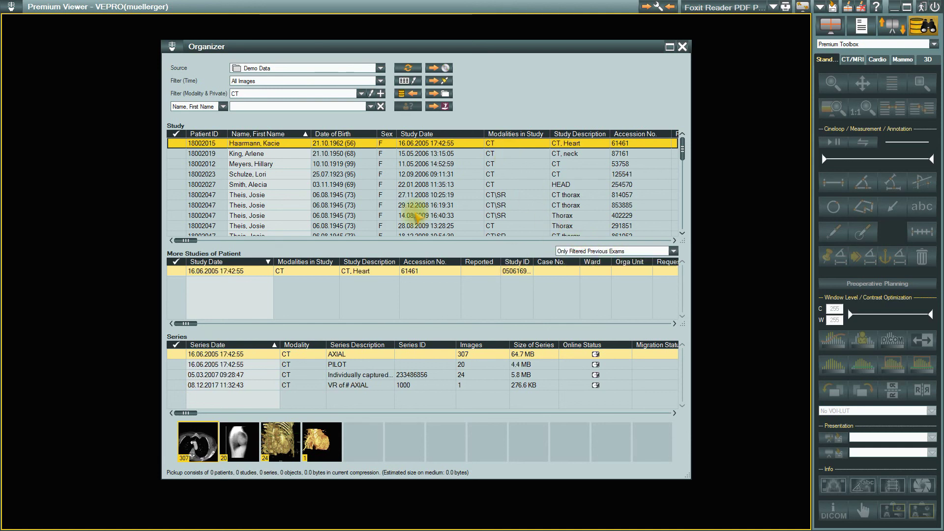